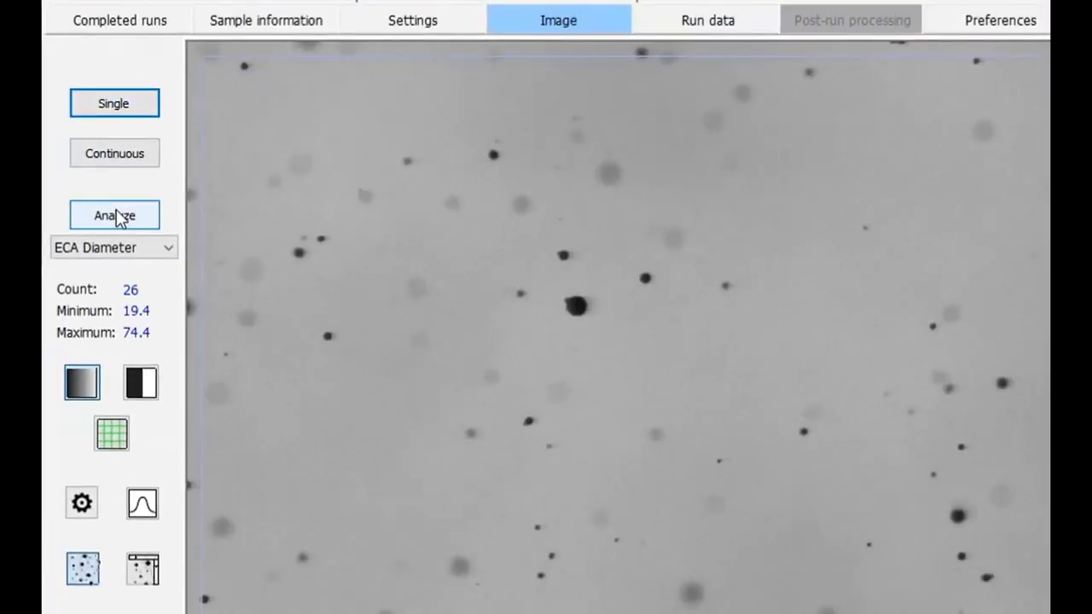
Briefly toggle particle measurement labels, then start a run with the Run data histograms shown.
click(118, 218)
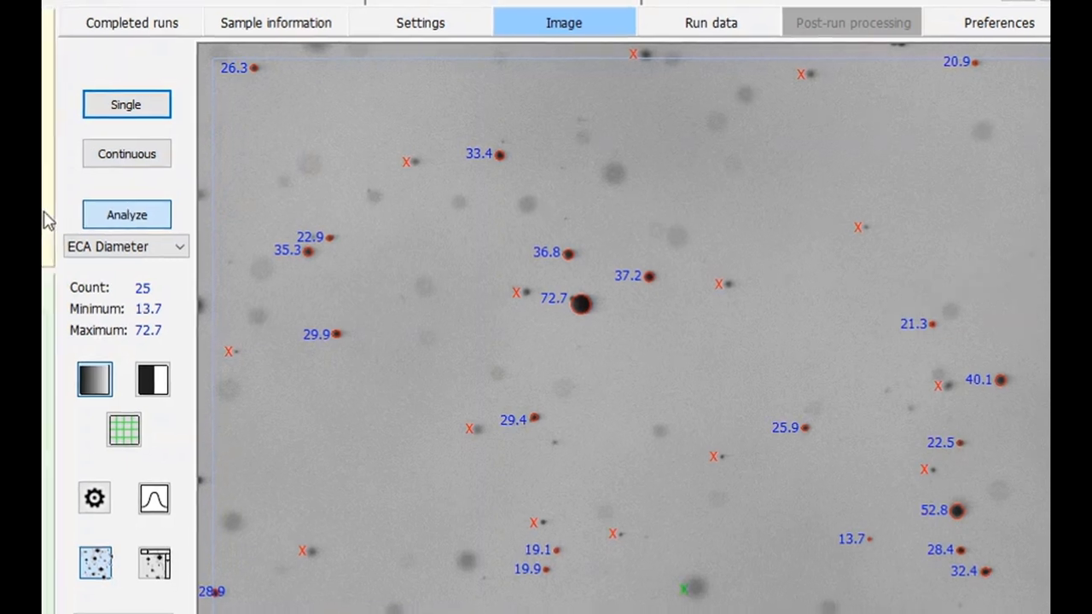
click(114, 215)
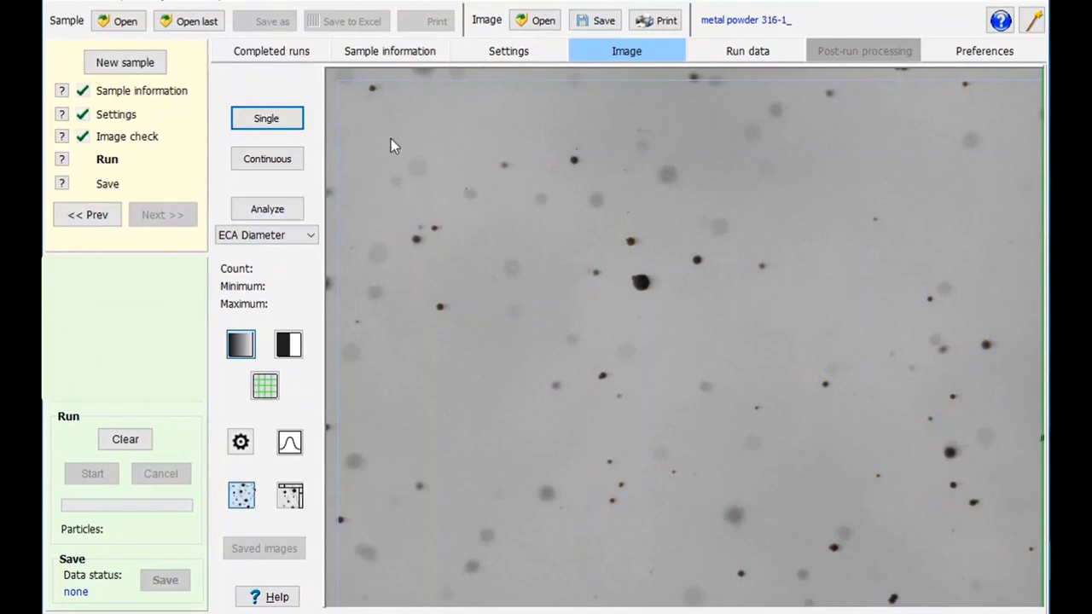
click(693, 55)
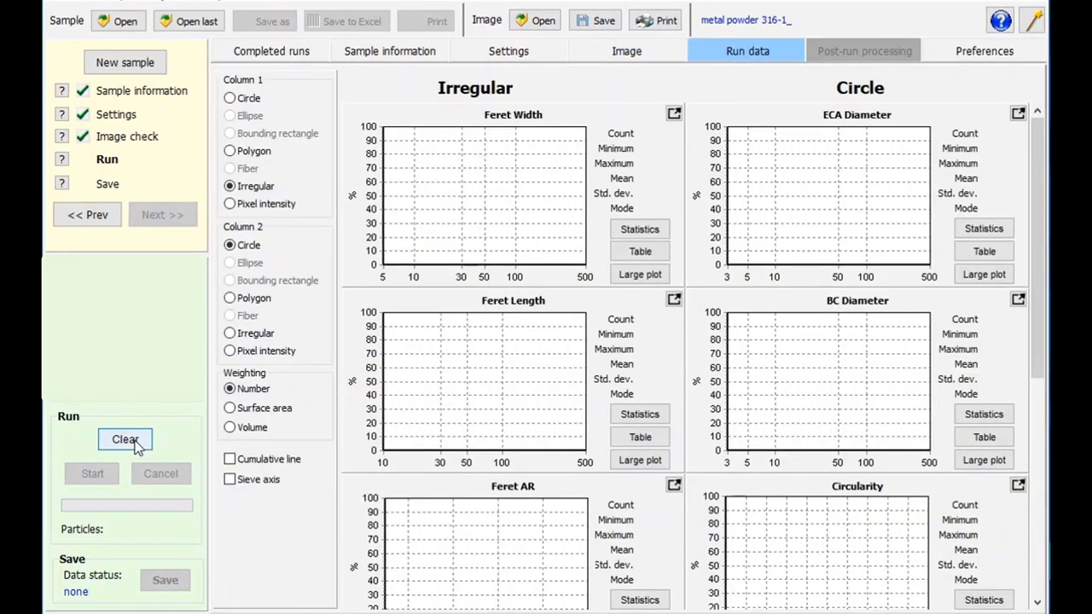
click(93, 474)
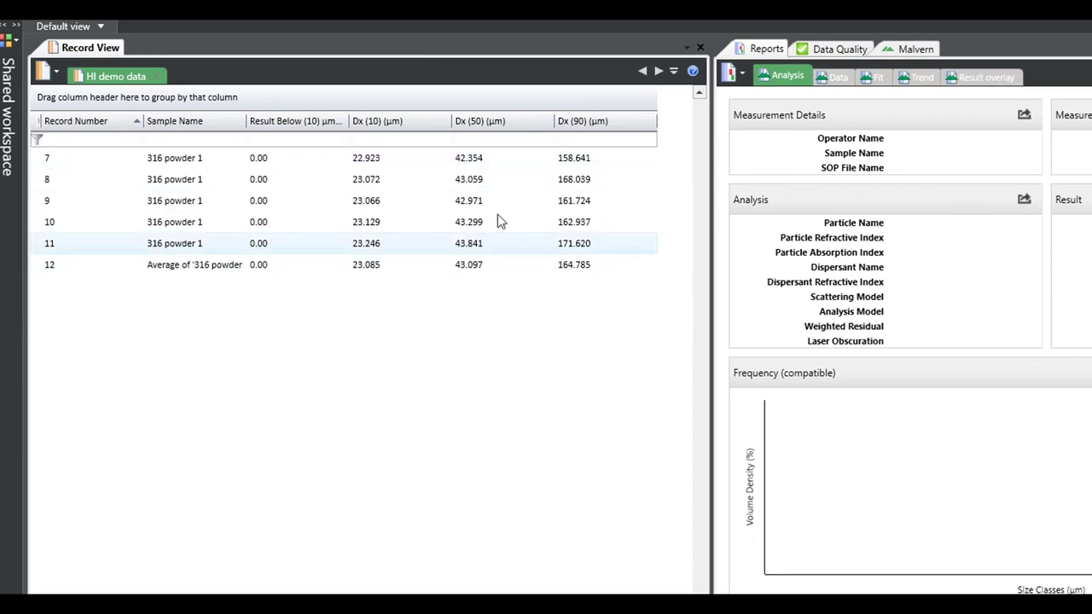
Select records 7 through 11 of 316 powder 1 to overlay their volume-density curves.
click(475, 159)
shift+click(431, 254)
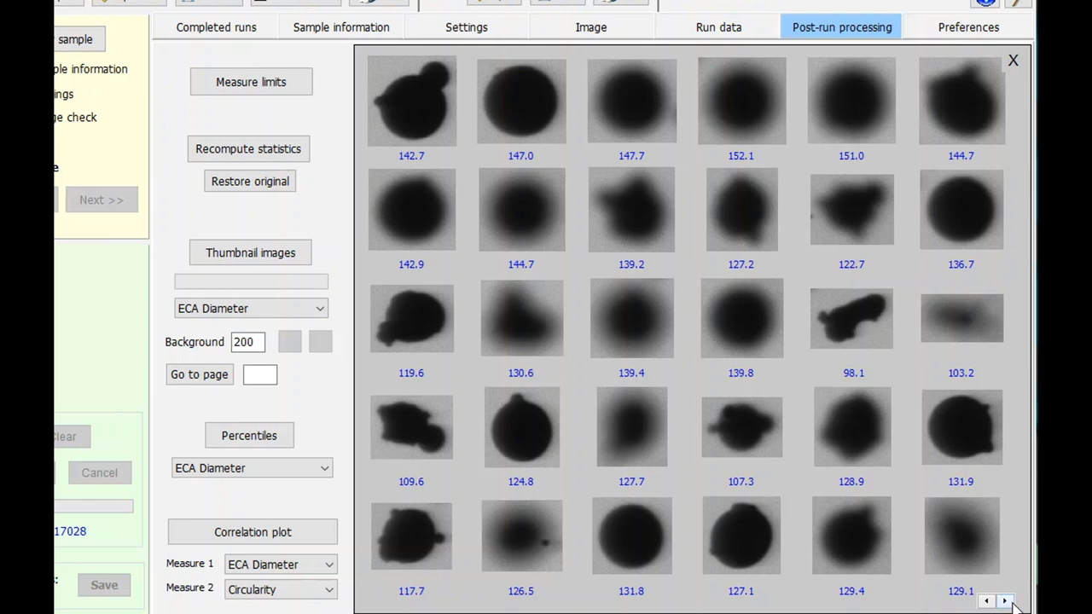
Page forward five pages through the particle thumbnail gallery.
click(1006, 602)
click(1007, 601)
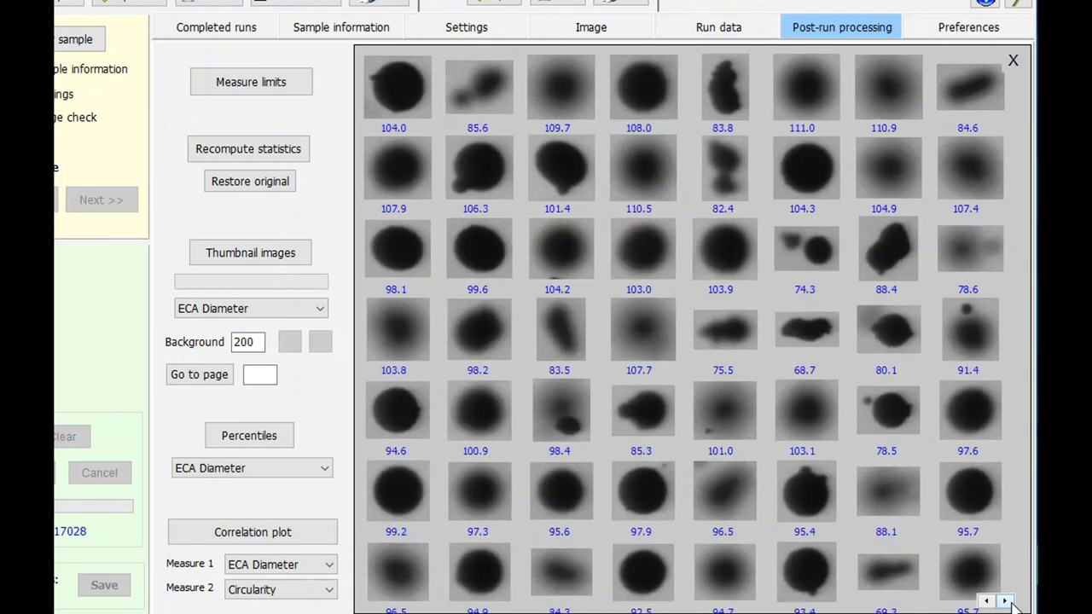
click(1007, 601)
click(1006, 602)
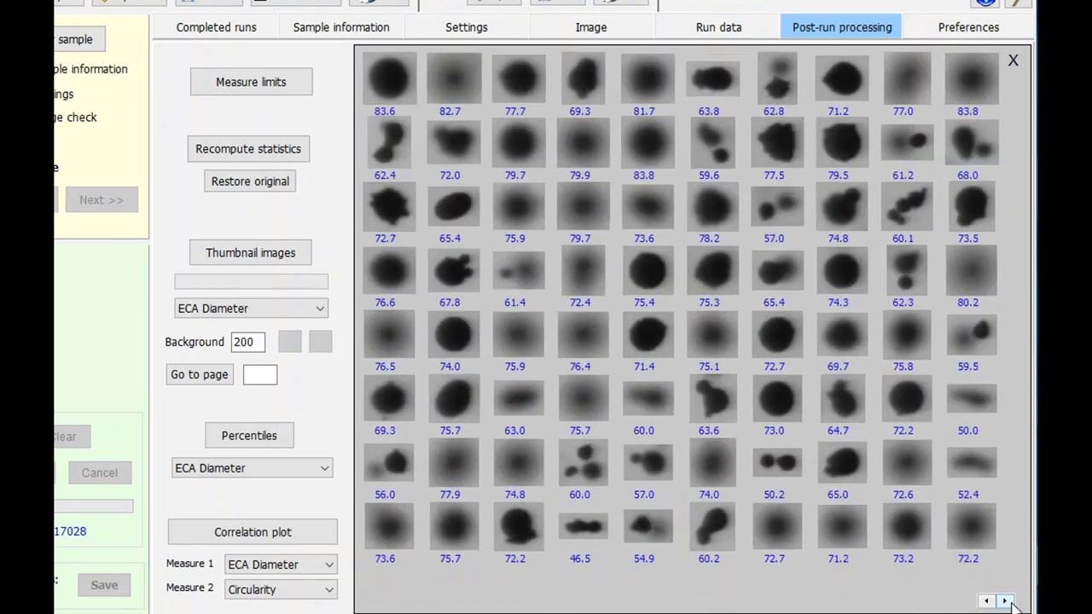
click(1007, 602)
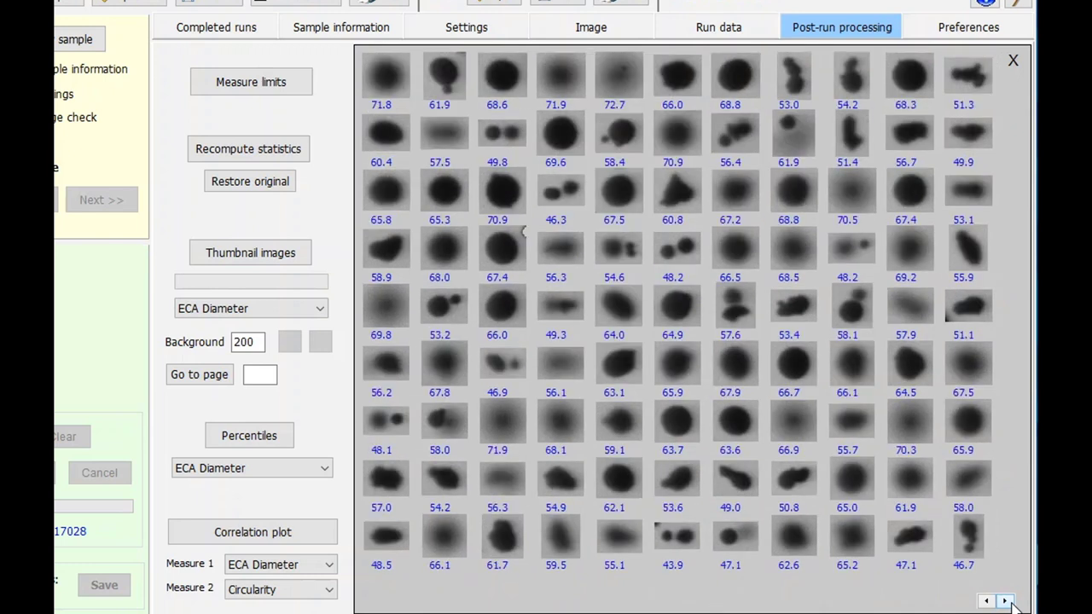
Return to the page starting at 118.3 and inspect the 101.2 particle's measure values.
click(987, 601)
click(988, 602)
click(988, 602)
click(988, 602)
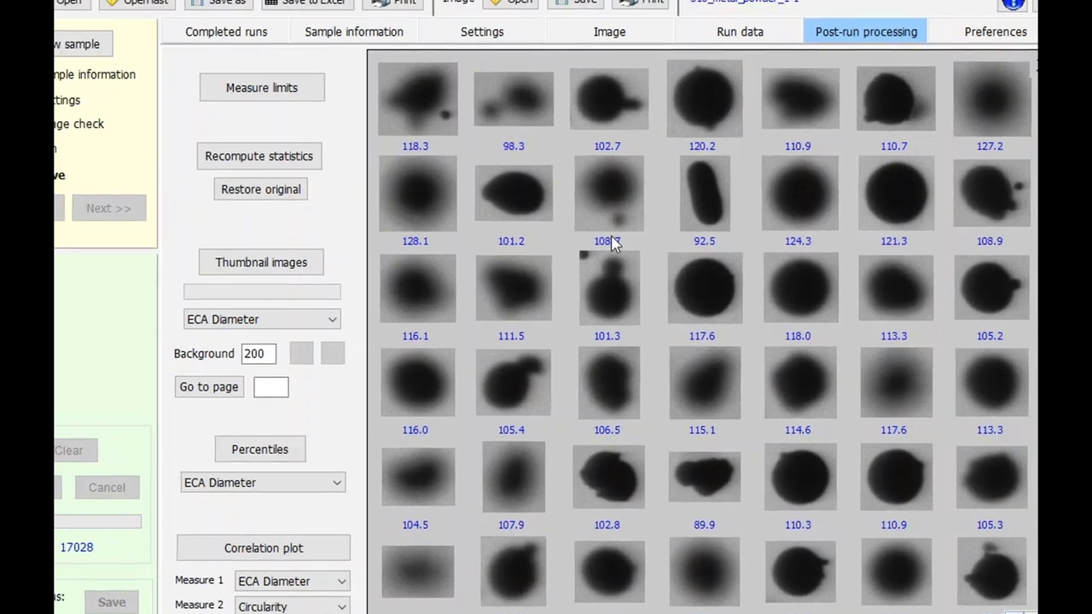
double_click(518, 205)
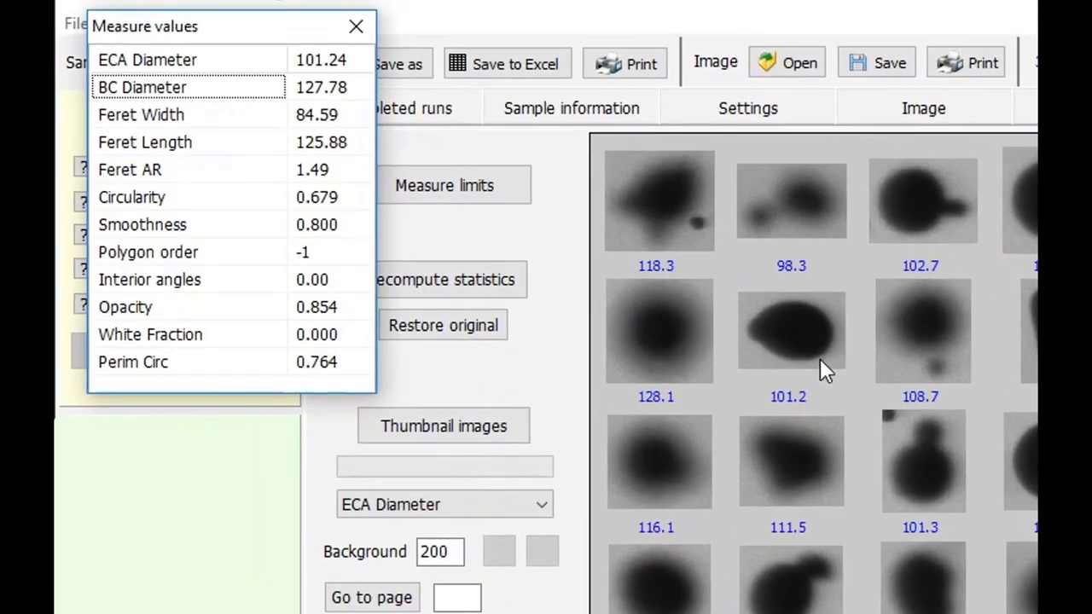
click(351, 32)
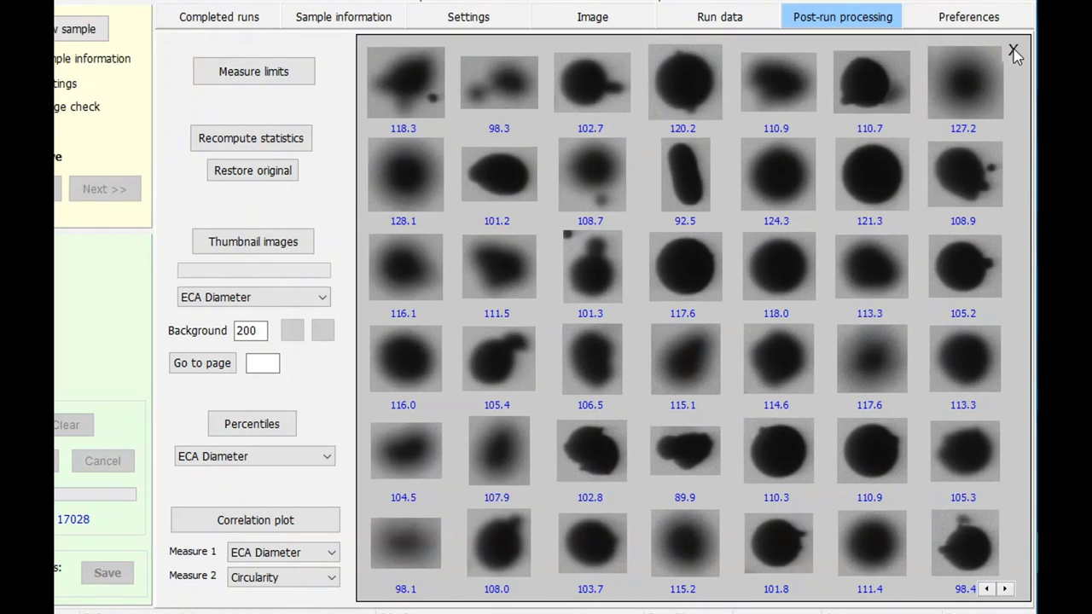
Limit particles to Circularity 0.800–1.000 and generate thumbnails of the filtered set.
click(1013, 50)
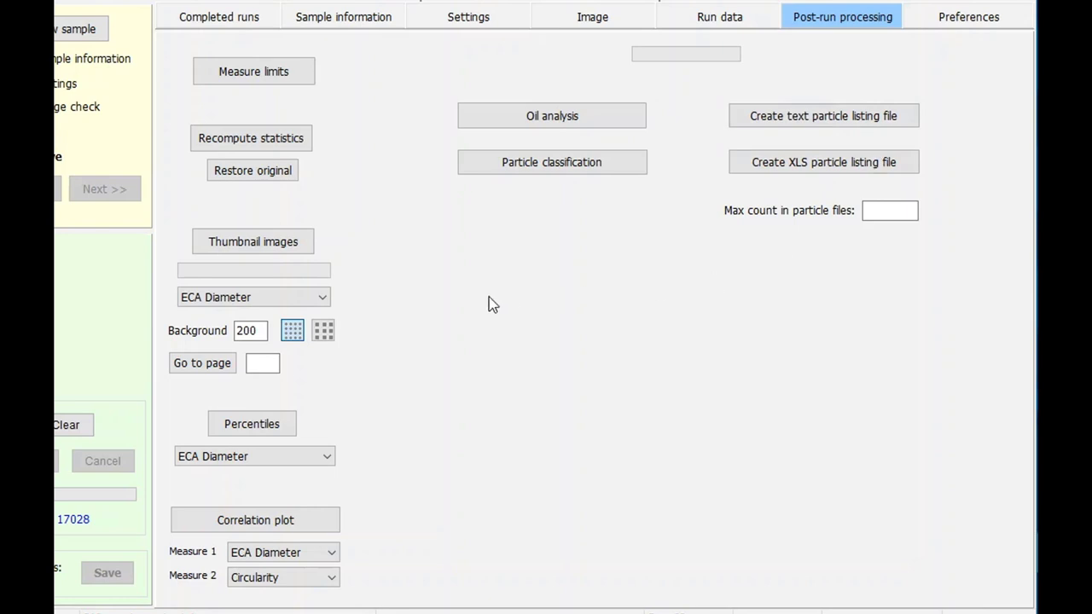
click(254, 72)
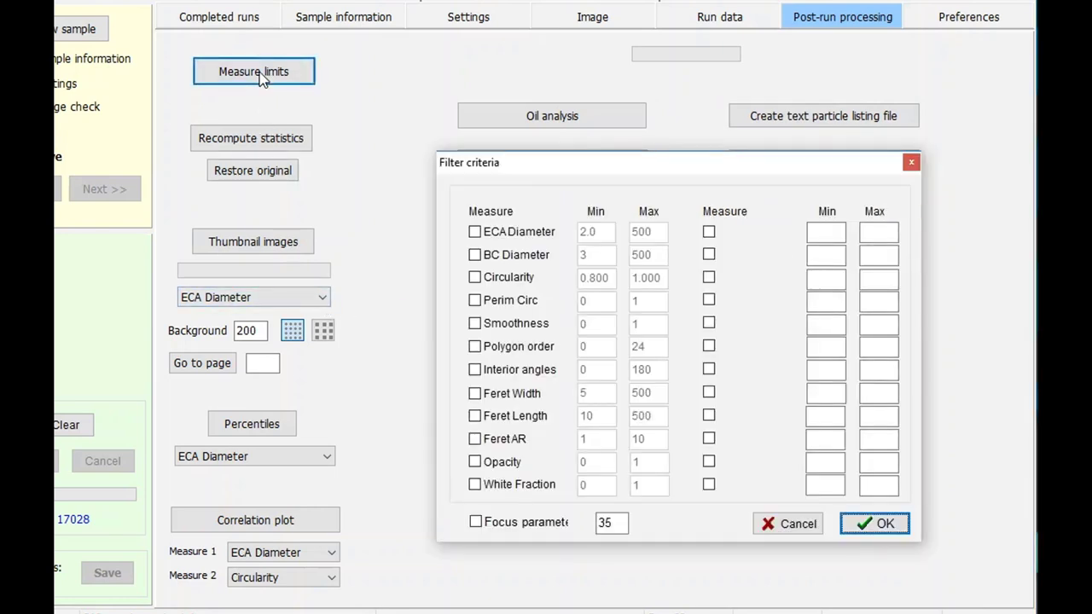
click(475, 278)
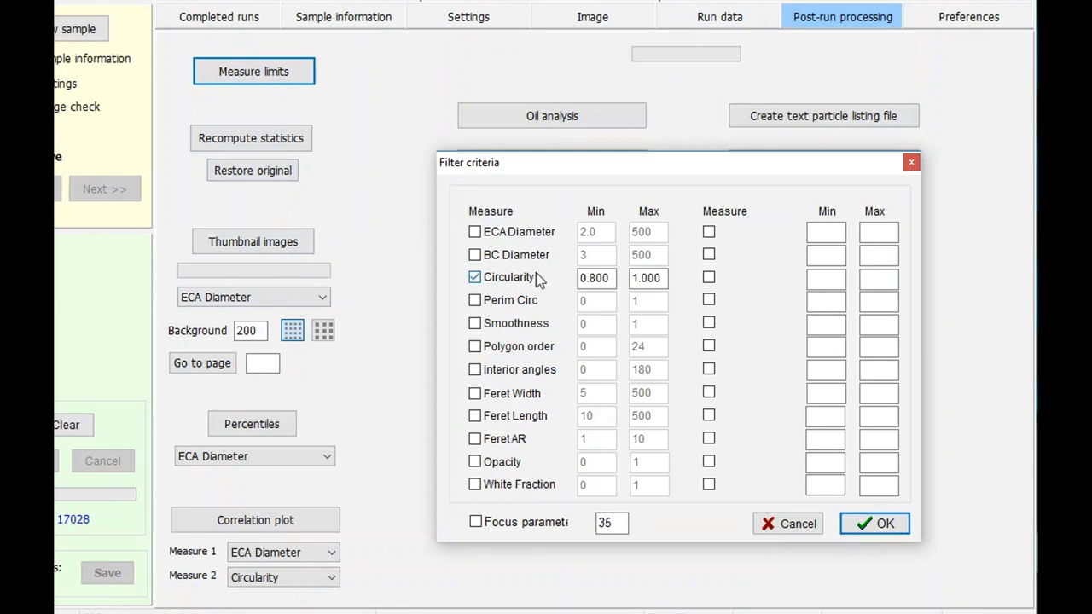
click(610, 278)
click(646, 278)
click(882, 528)
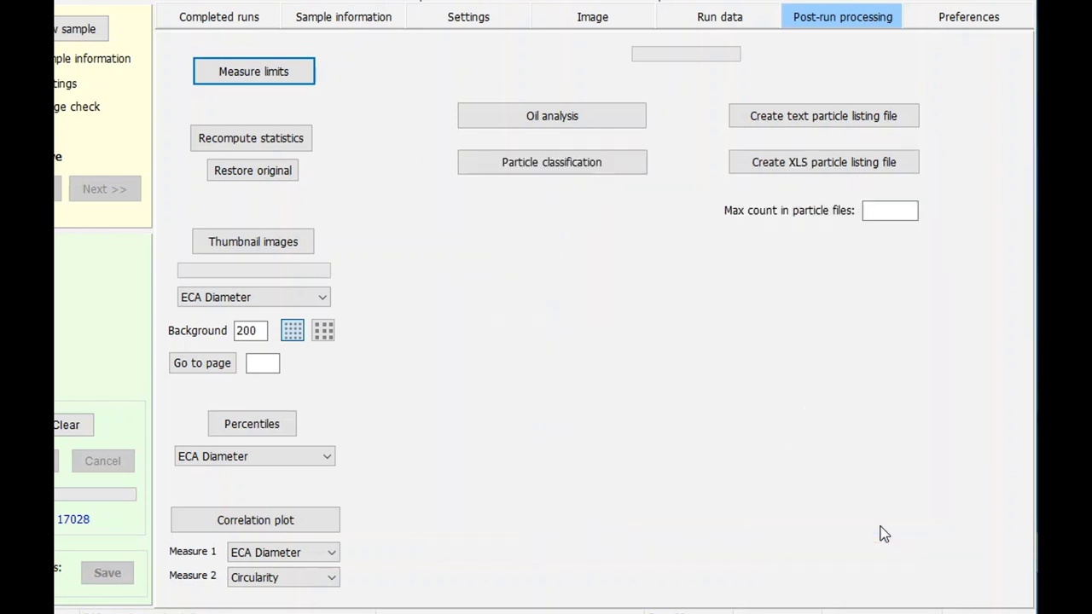
click(284, 246)
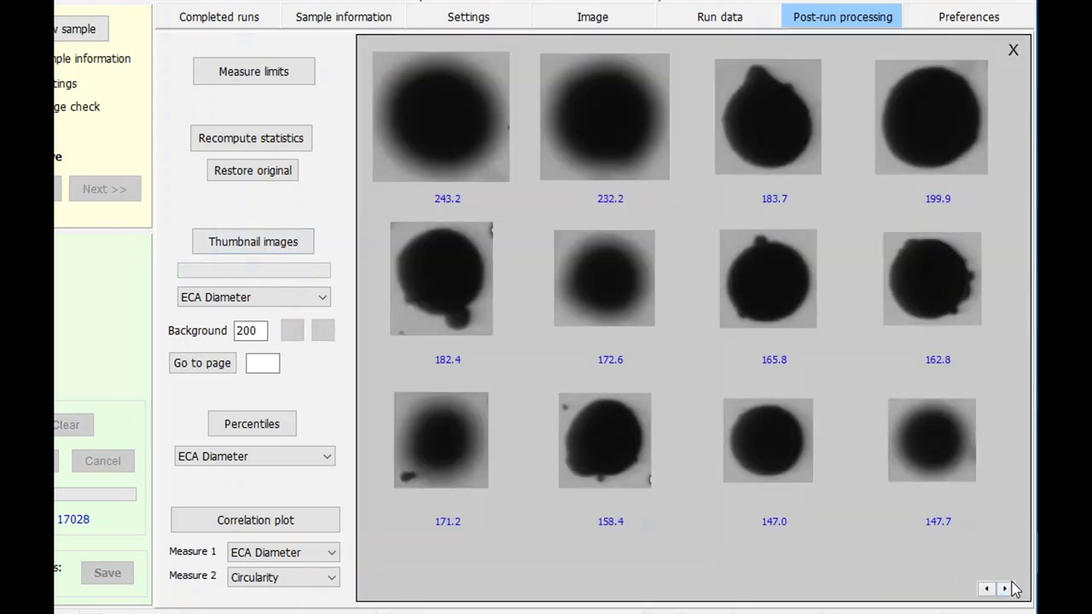
Advance two pages in the filtered gallery and keep ECA Diameter and Circularity as Measures 1 and 2.
click(1010, 588)
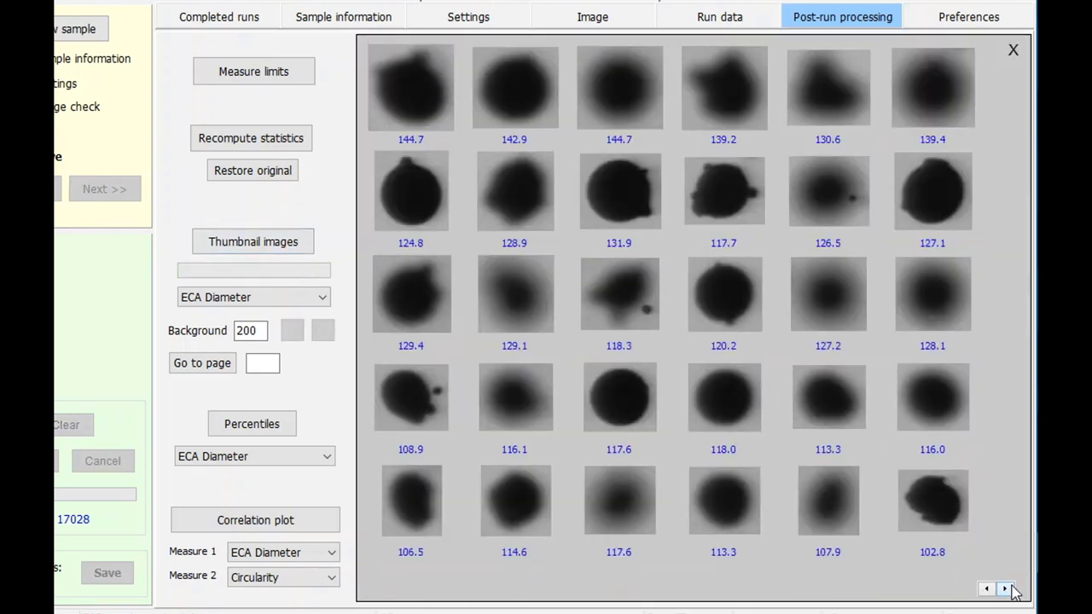
click(1007, 589)
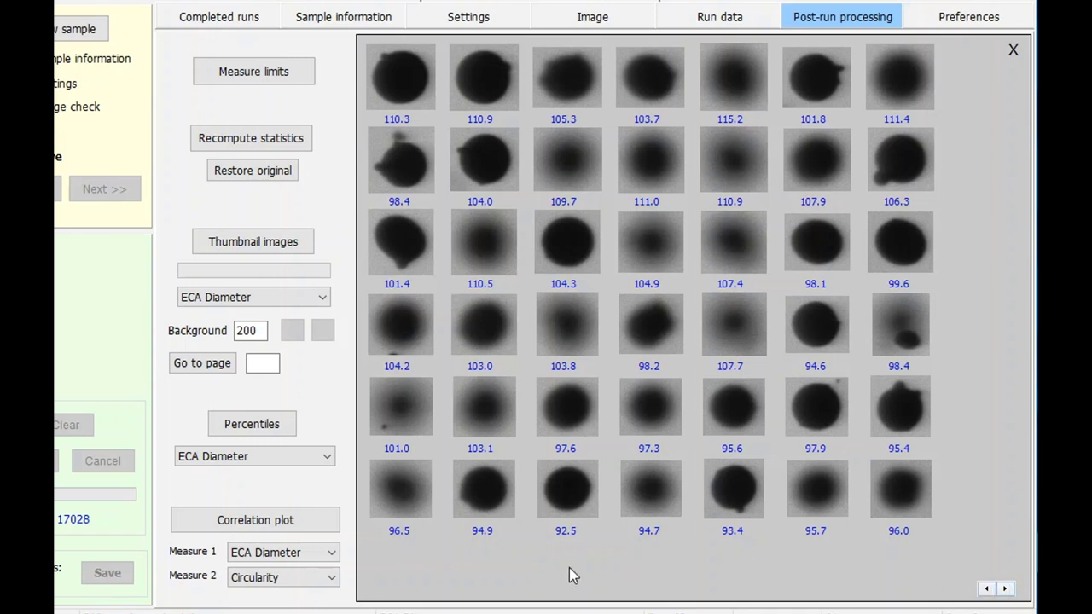
click(333, 553)
click(334, 554)
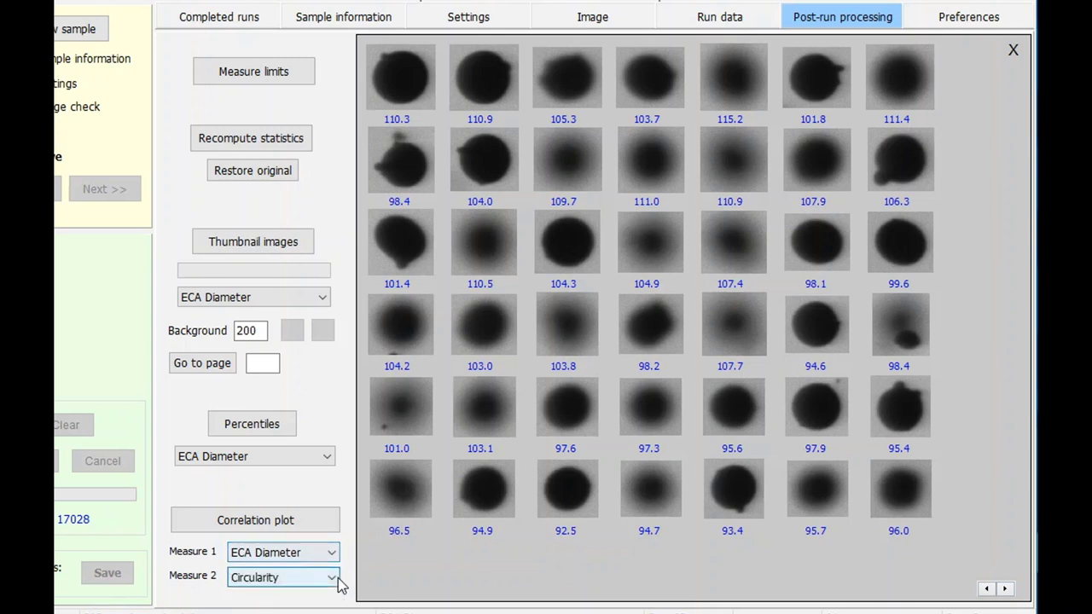
click(333, 578)
click(339, 578)
Plot ECA Diameter against Circularity in a correlation plot.
click(270, 524)
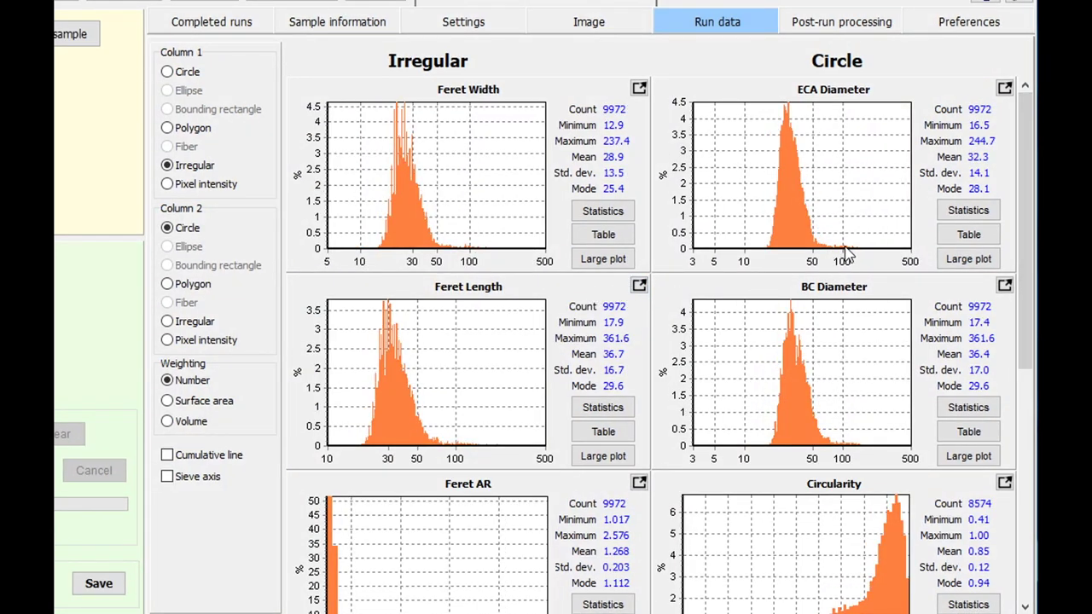
View the histogram as a large plot, then return to Post-run processing with all 17028 particles.
click(942, 263)
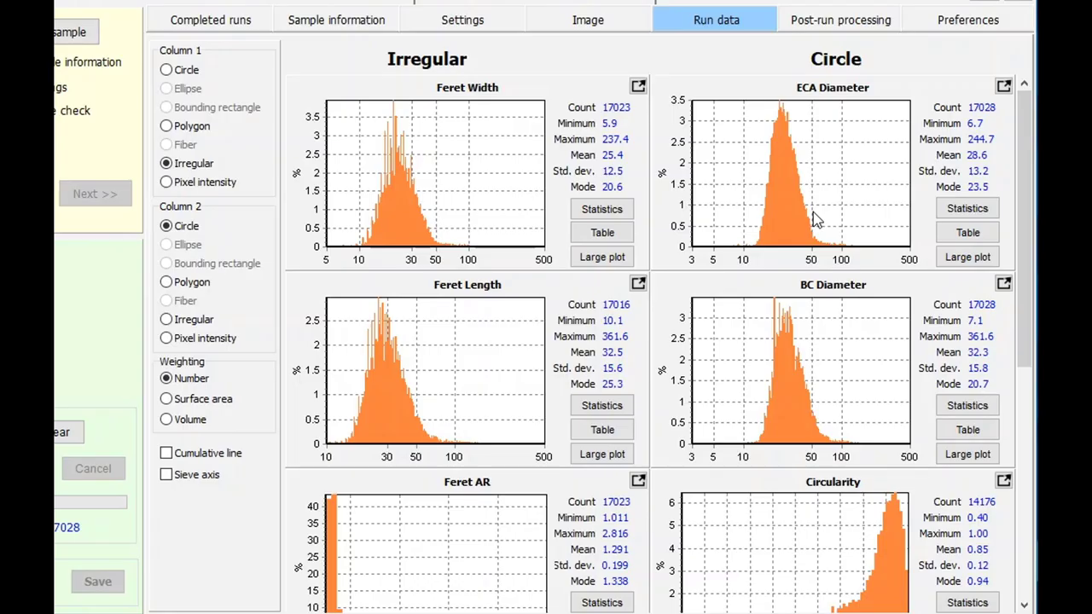
click(824, 26)
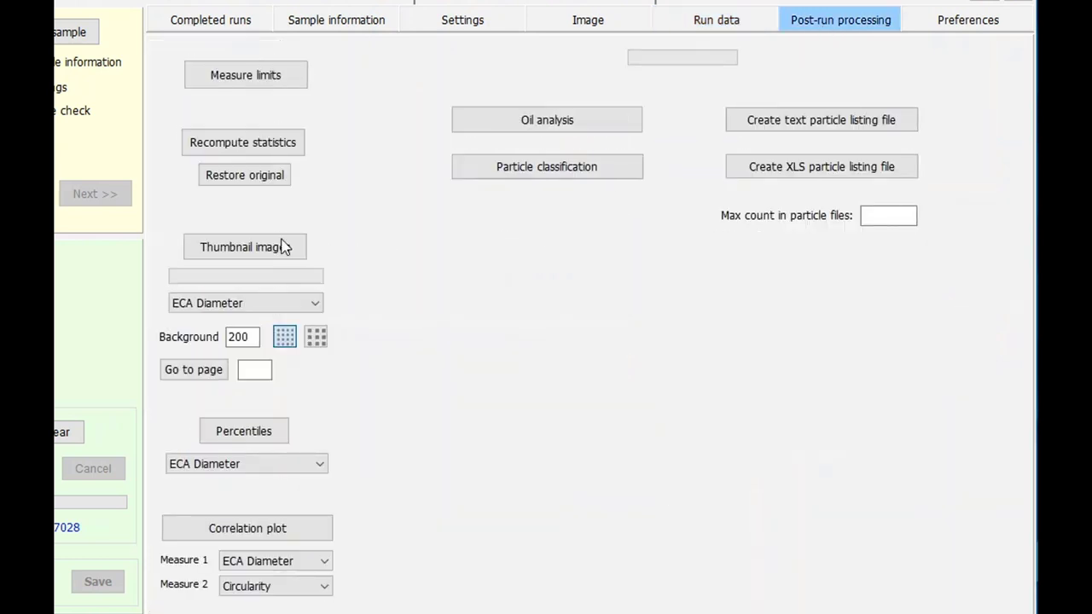
Replace the Circularity limit with an ECA Diameter 50–500 limit and generate thumbnails.
click(267, 79)
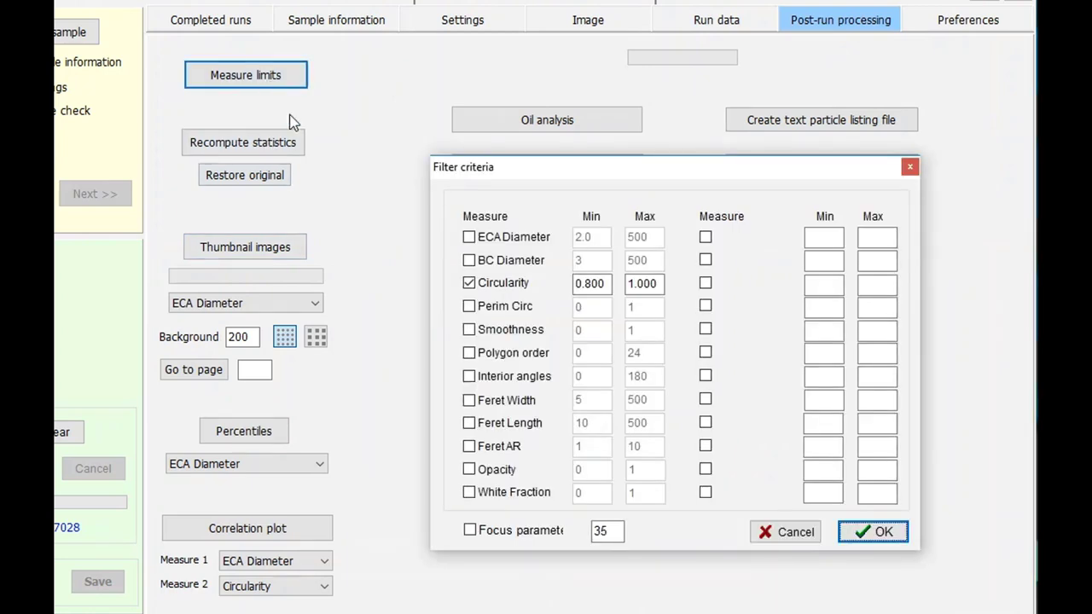
click(469, 282)
click(469, 237)
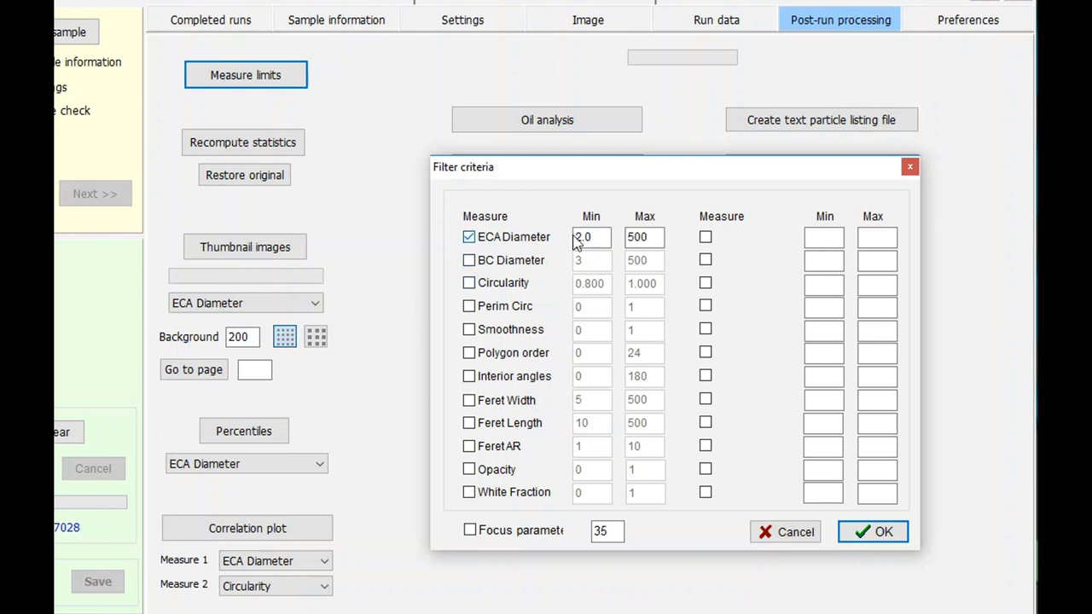
double_click(580, 237)
key(Return)
click(264, 255)
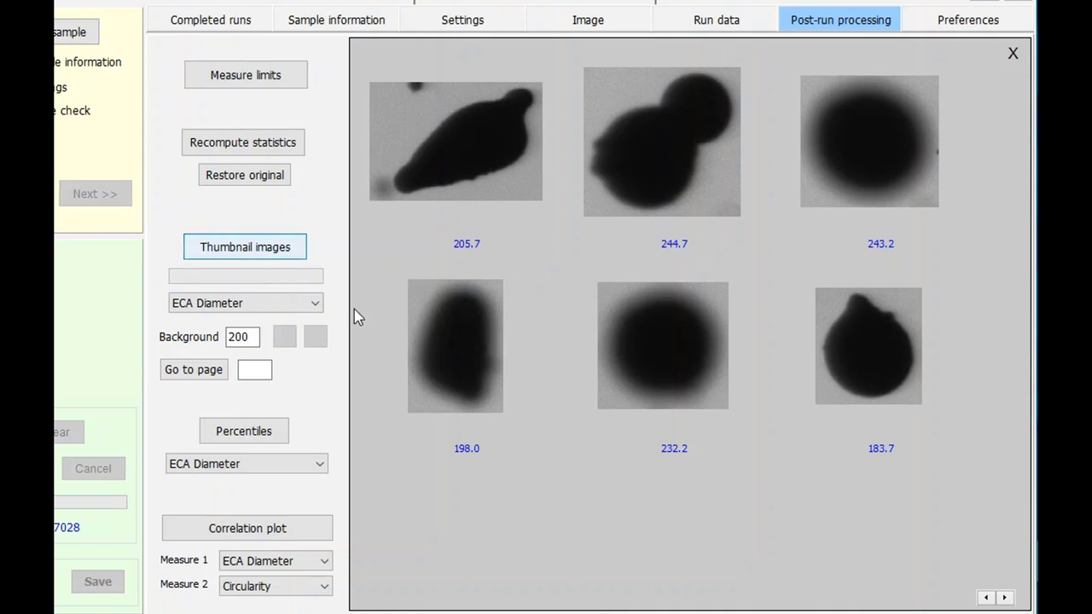
Page forward two pages through the size-filtered thumbnail gallery.
click(1006, 598)
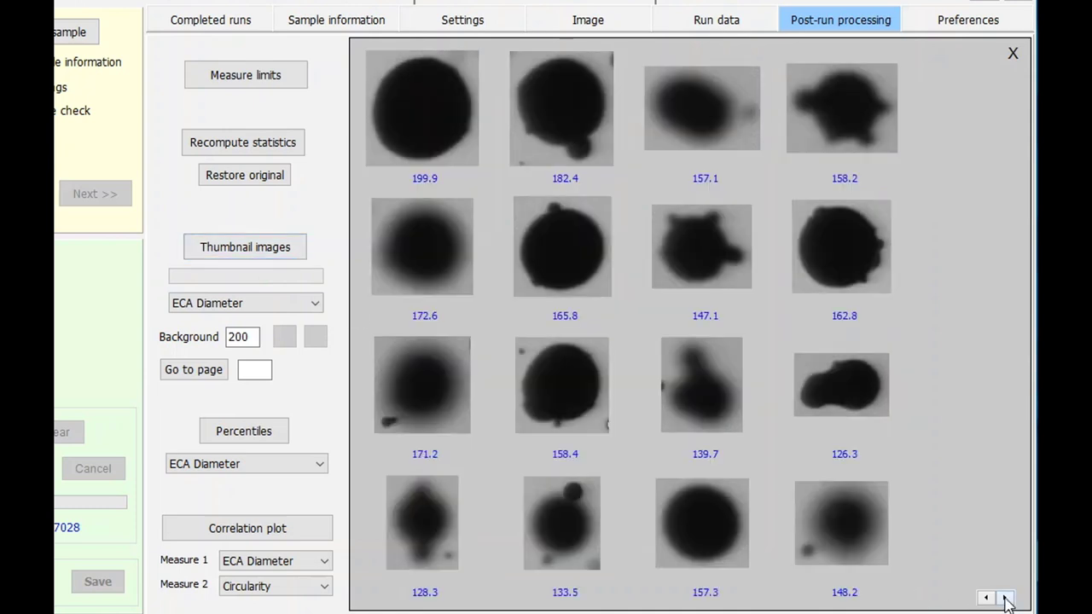
click(1006, 598)
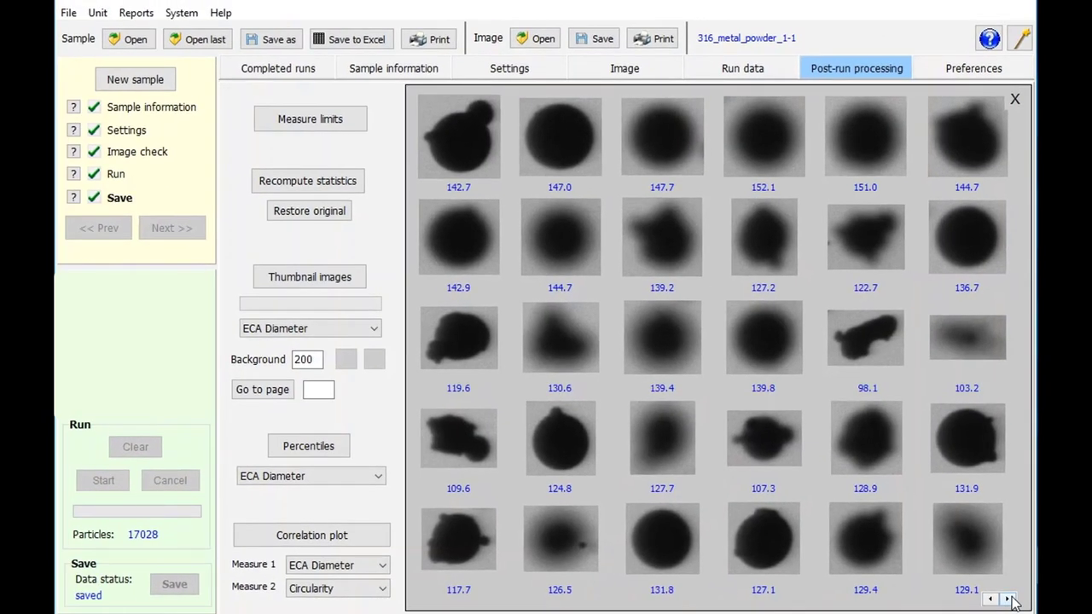
click(866, 356)
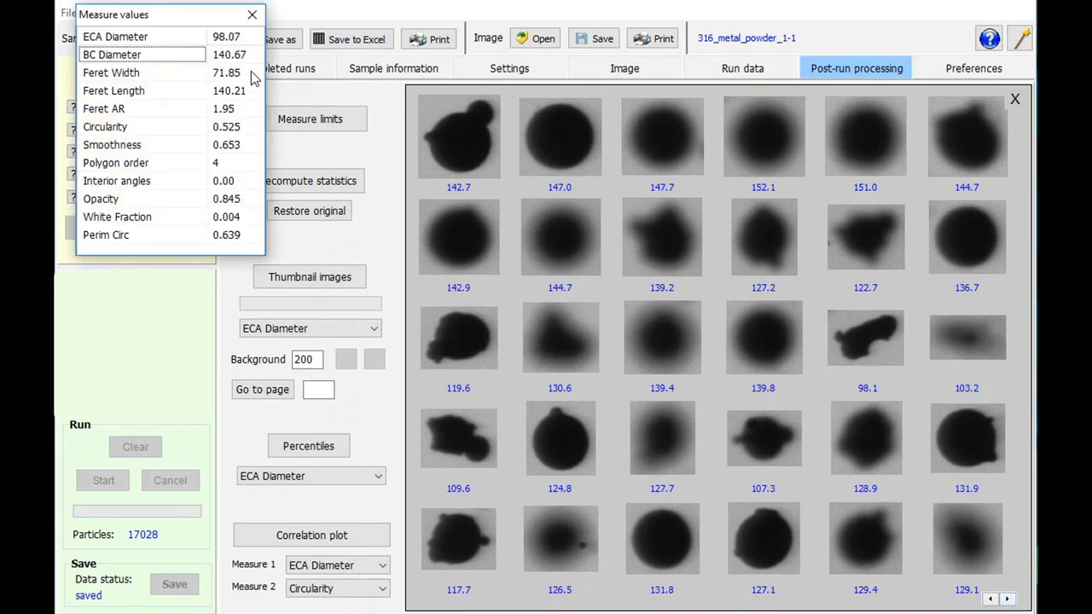
click(252, 14)
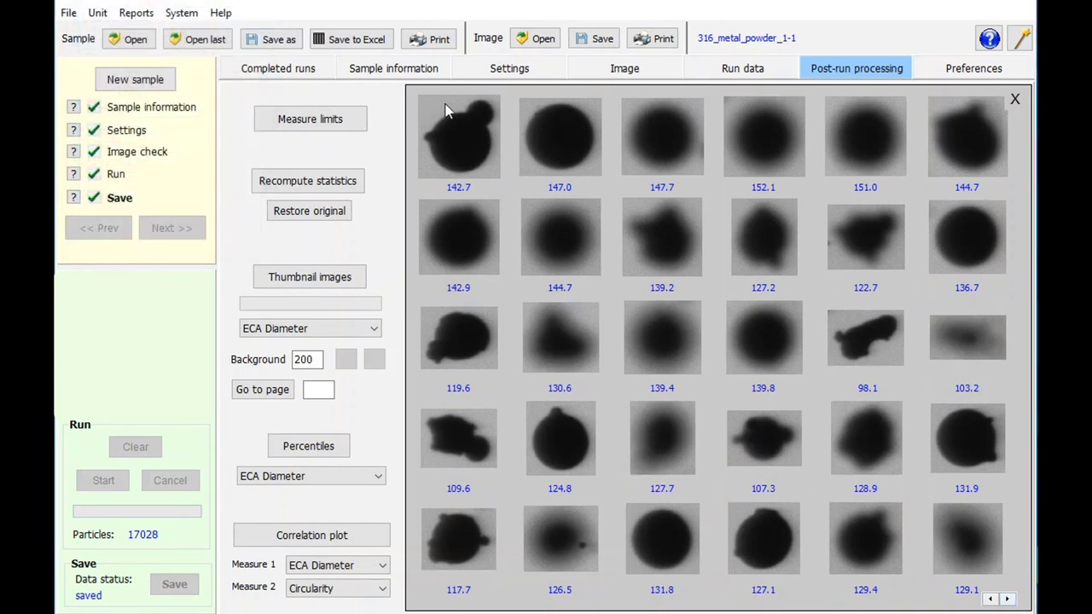